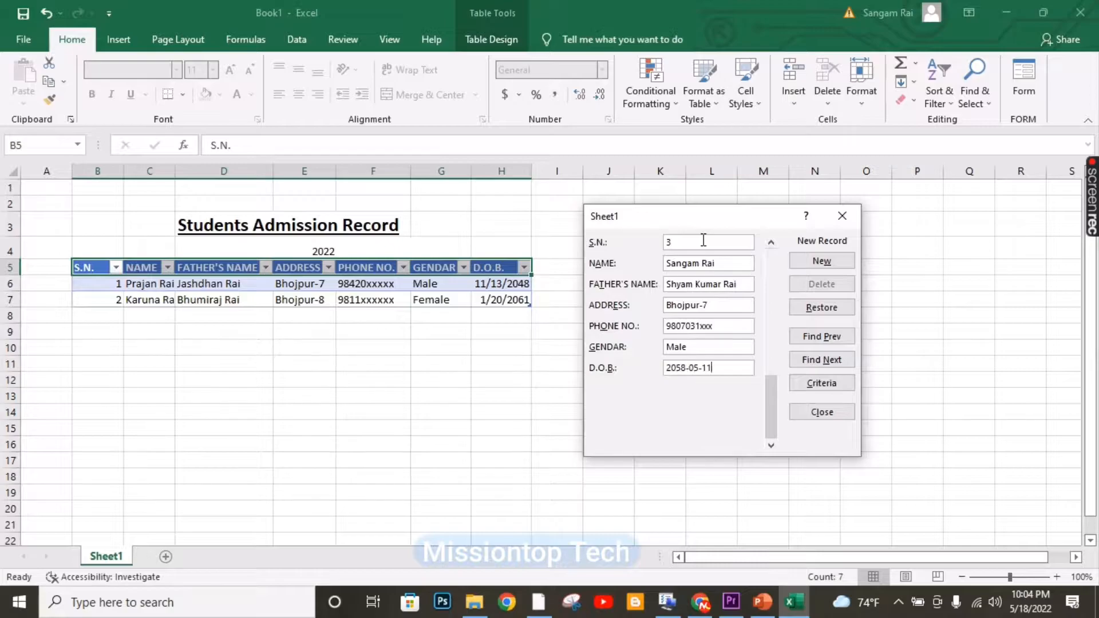
Launch Excel from the Start menu's app list and start a blank workbook (Book1).
text(4)
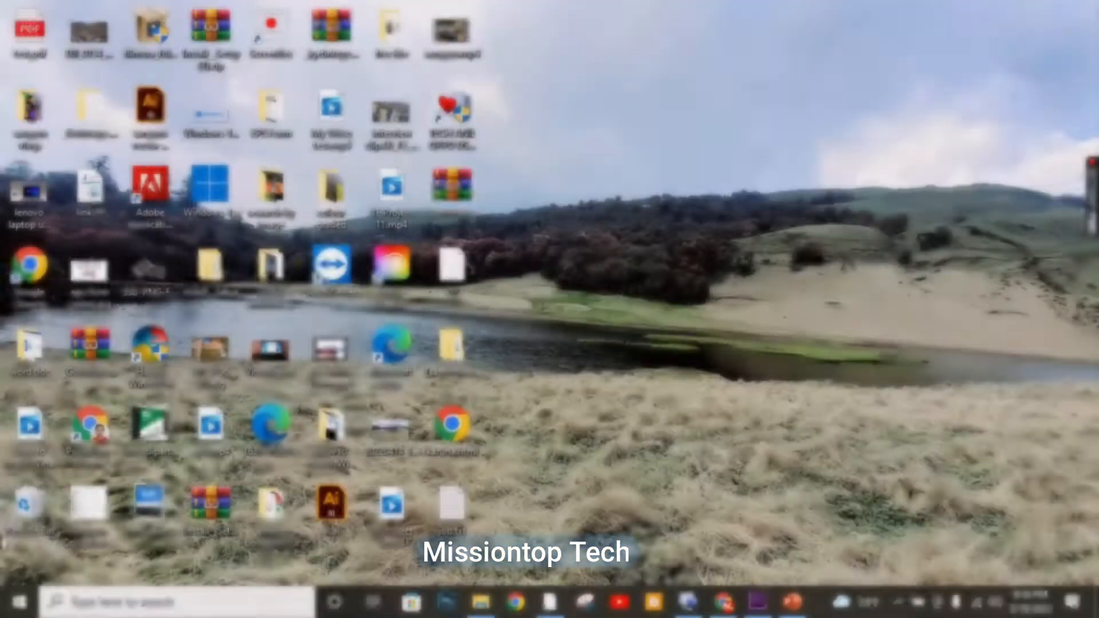
click(19, 601)
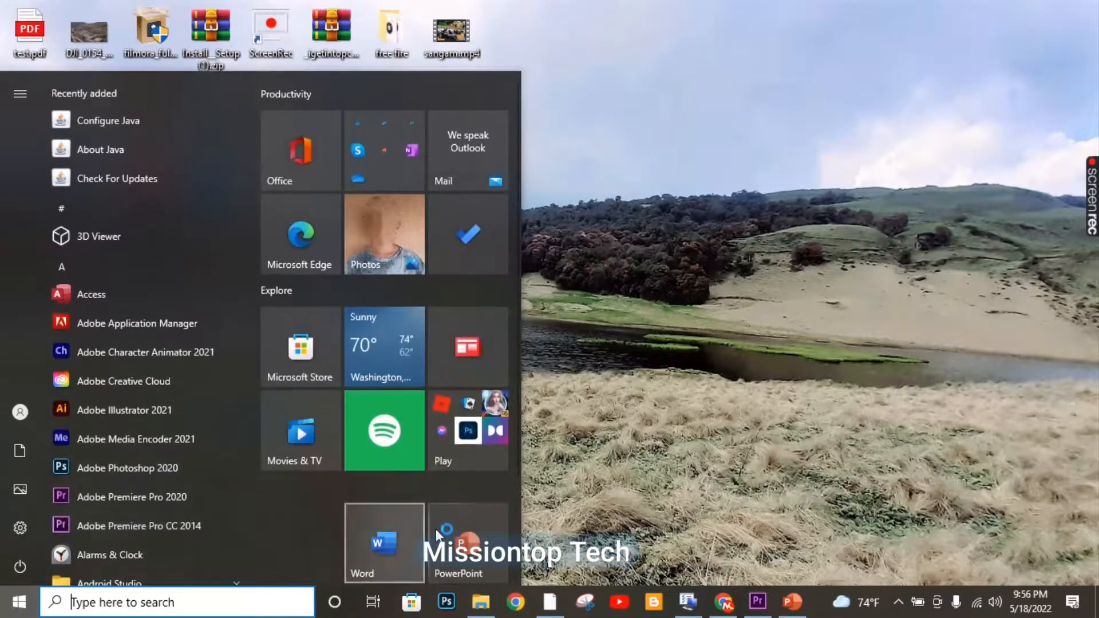
scroll(436, 535, down, 3)
click(307, 534)
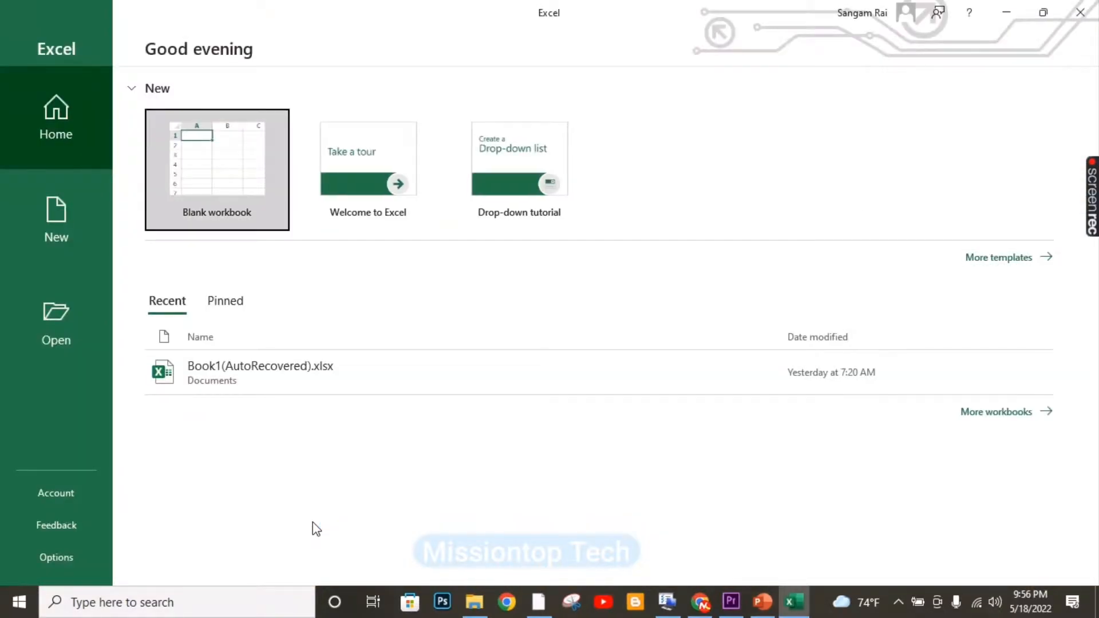
click(218, 170)
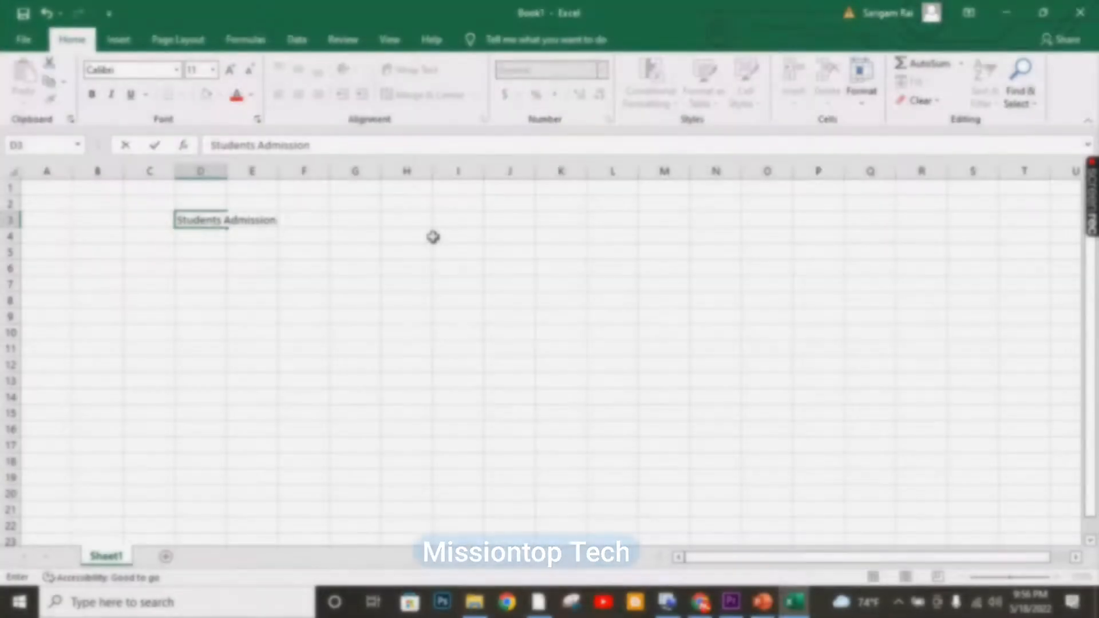
Enter the 'Students Admission Record' title with 2022 beneath it; enlarge, bold and underline the title.
text(Record)
key(Return)
click(252, 236)
text(2022)
key(Return)
click(190, 221)
click(230, 71)
click(252, 245)
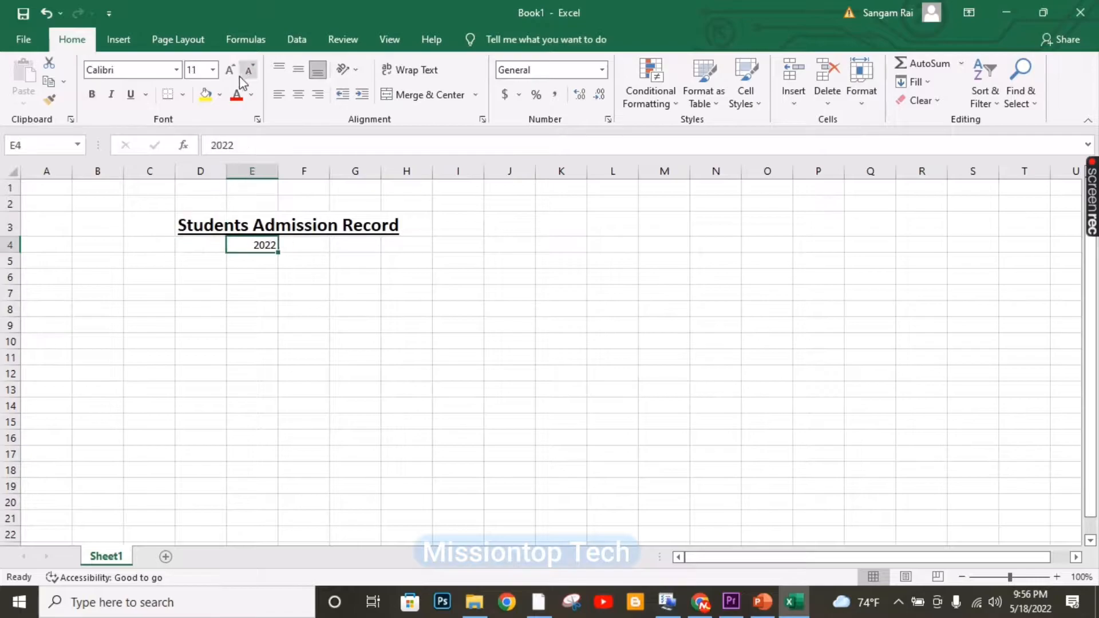
triple_click(230, 70)
Merge and centre the year 2022 across cells E4:F4.
drag(252, 247, 303, 247)
click(395, 93)
click(355, 248)
click(234, 252)
Type headers S.N., NAME and FATHER'S NAME in B5:D5 and autofit column D.
click(97, 267)
text(S.N.)
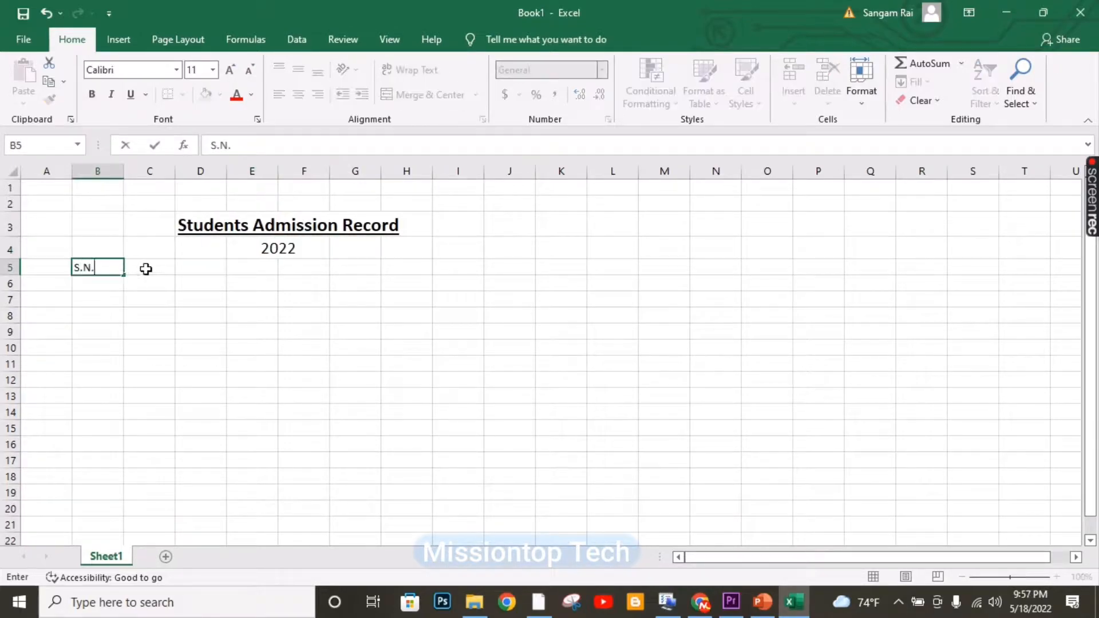
key(Tab)
text(NAME)
key(Tab)
text(FATHER'S NAME)
key(Tab)
double_click(227, 171)
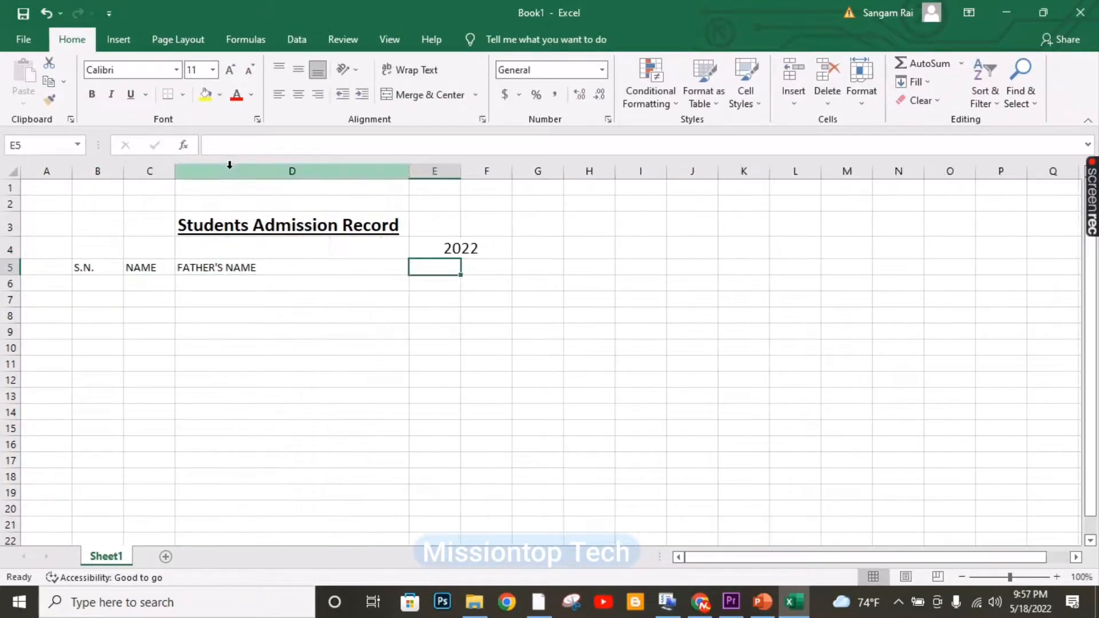
Re-enter 2022 in D4, narrow column D, and merge and centre the year across D4:G4.
click(441, 249)
key(Delete)
click(252, 251)
text(2022)
key(Return)
click(336, 252)
click(298, 95)
click(428, 361)
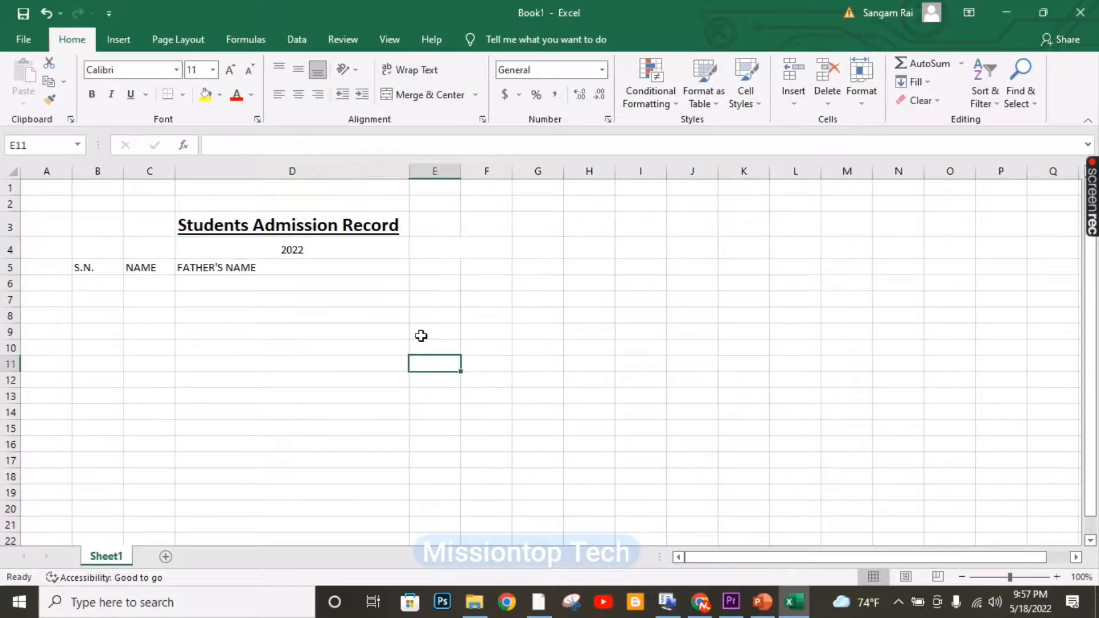
drag(409, 172, 266, 171)
drag(247, 250, 395, 250)
click(435, 94)
Add headers ADDRESS, PHONE NO., GENDAR and D.O.B. in E5:H5.
click(299, 268)
text(ADDRESS)
key(Tab)
text(PHONE NO.)
key(Tab)
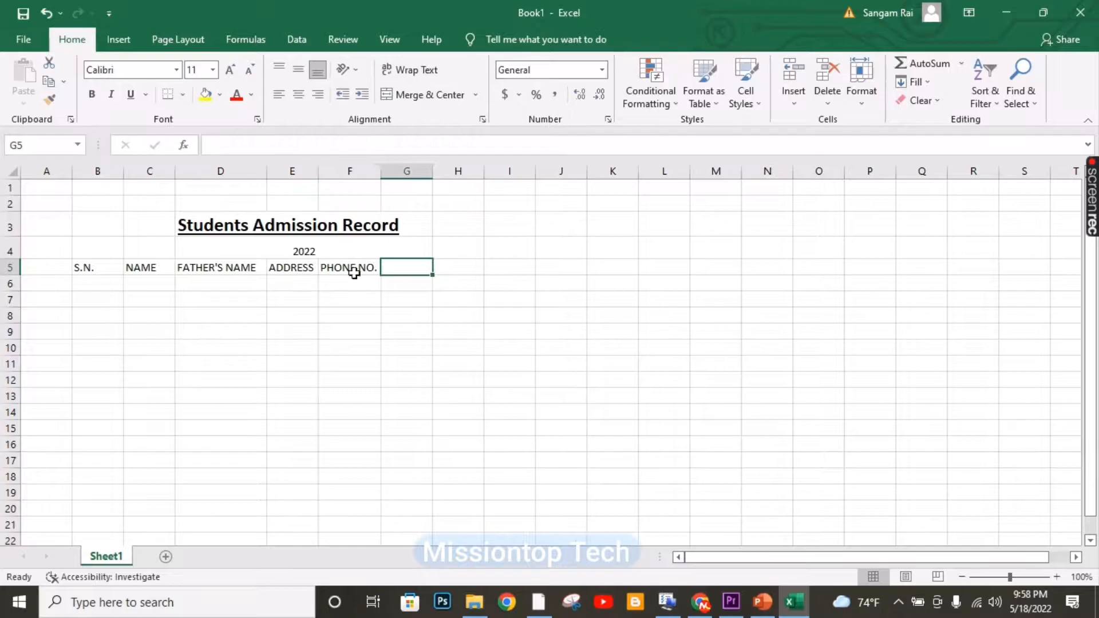
text(GENDAR)
key(Return)
click(452, 269)
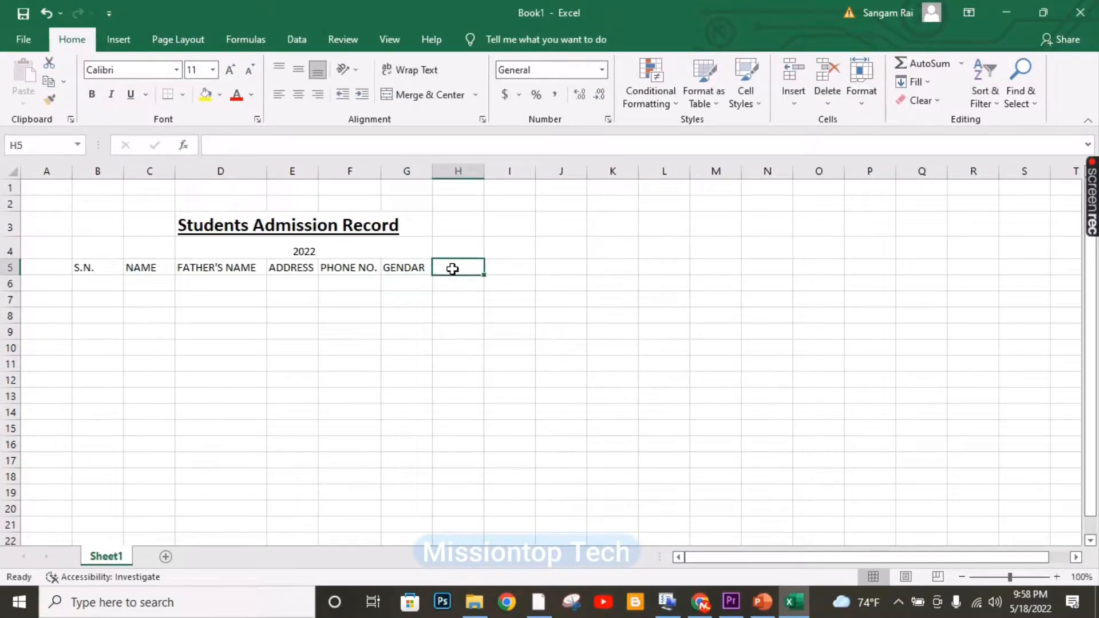
text(D.O.B.)
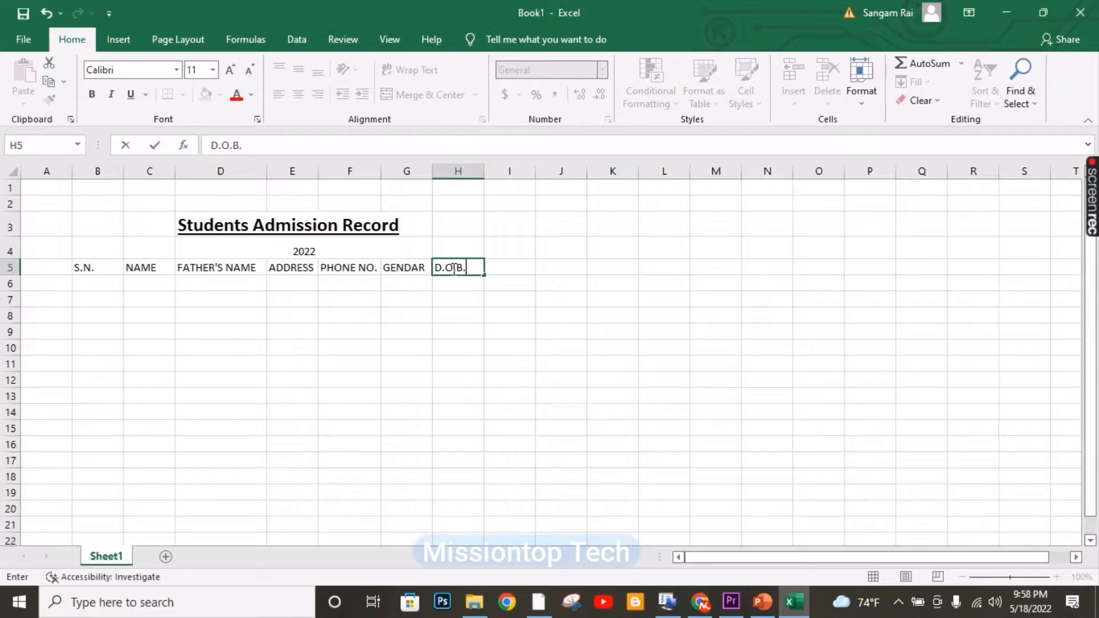
key(Return)
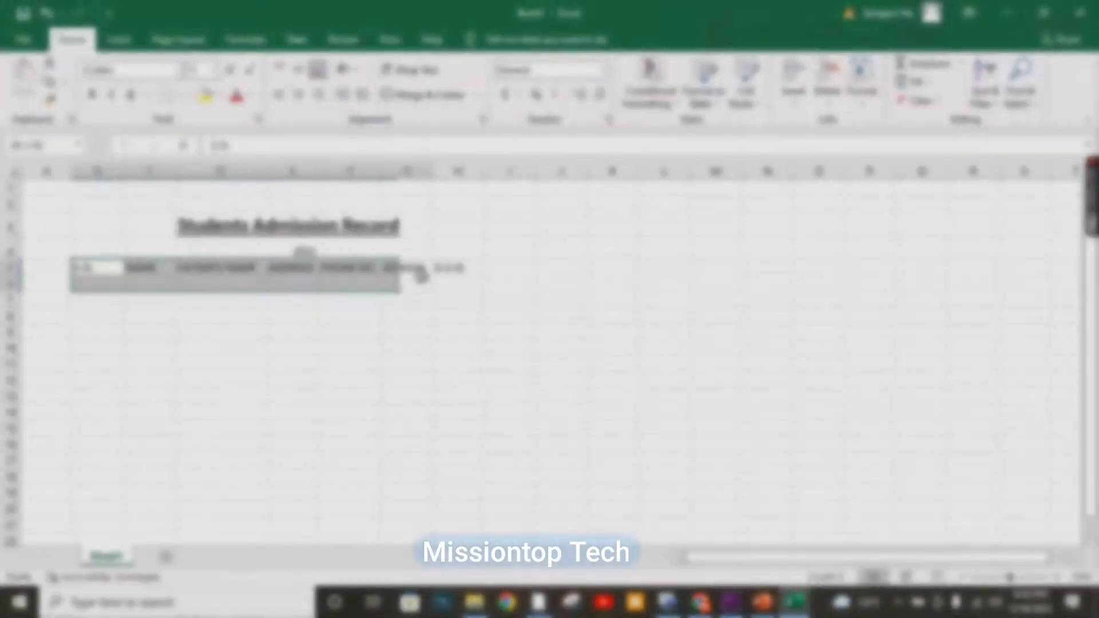
Convert the header range B5:H5 into a table with 'My table has headers' ticked.
drag(422, 276, 472, 273)
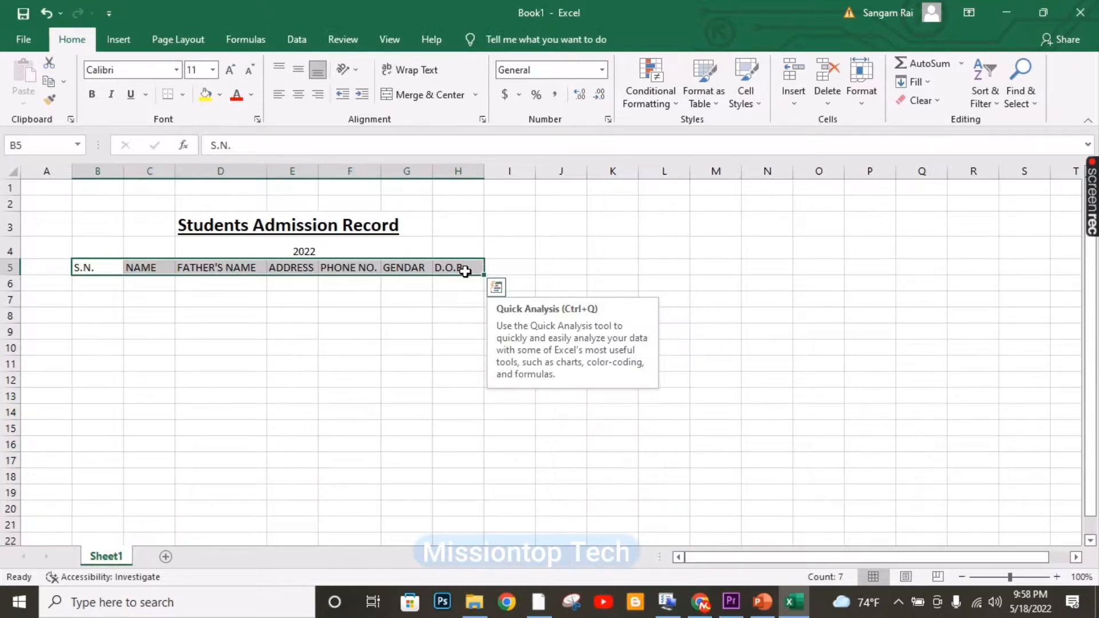
click(119, 40)
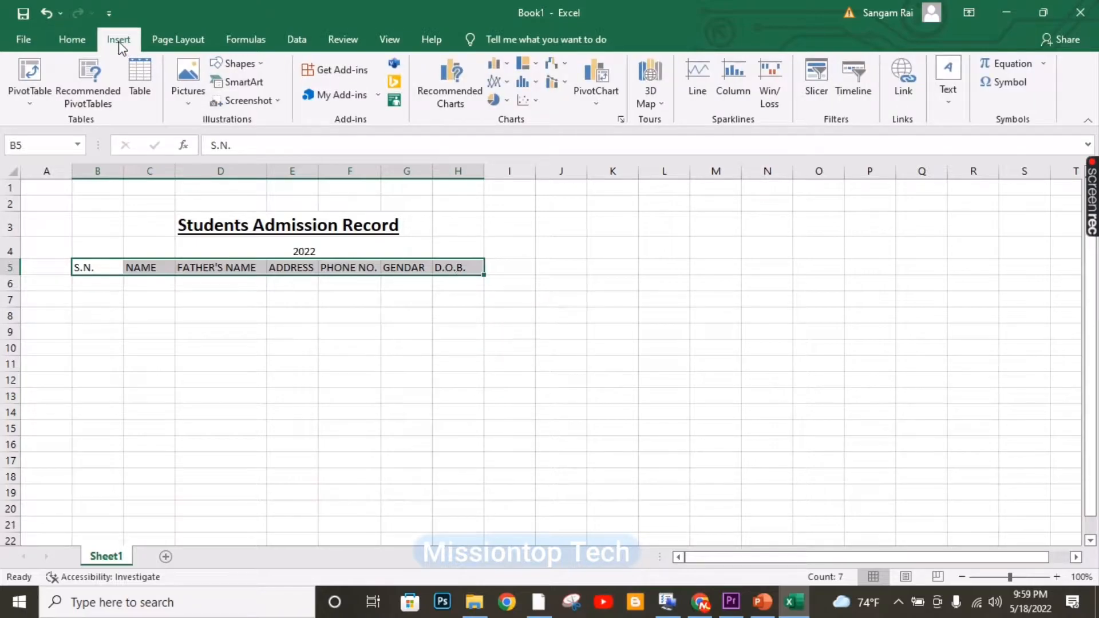
click(150, 97)
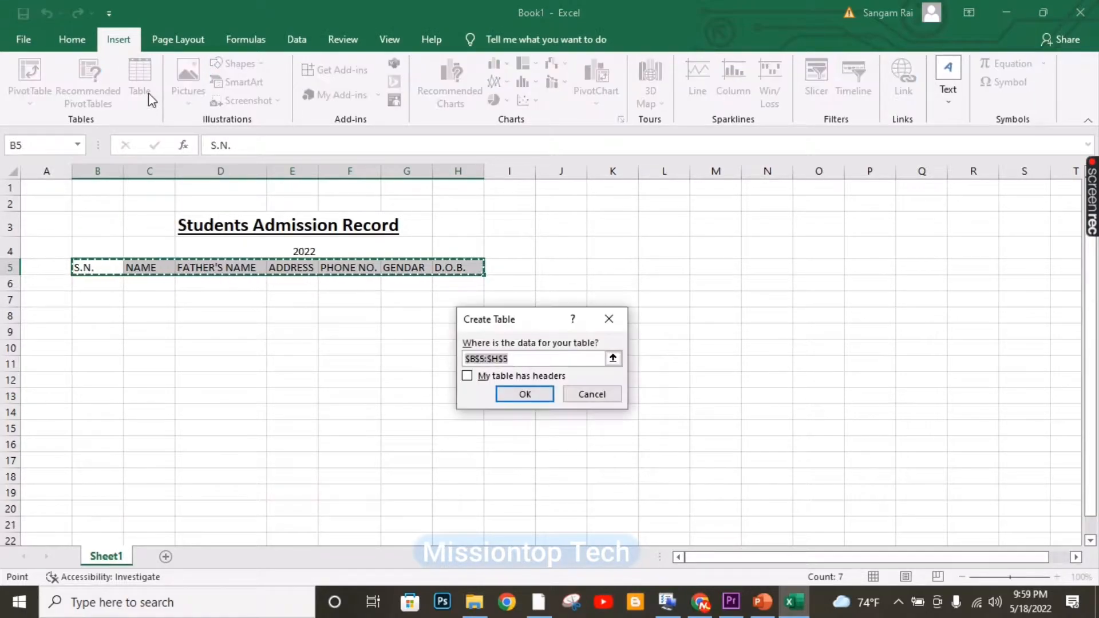
click(468, 376)
click(525, 395)
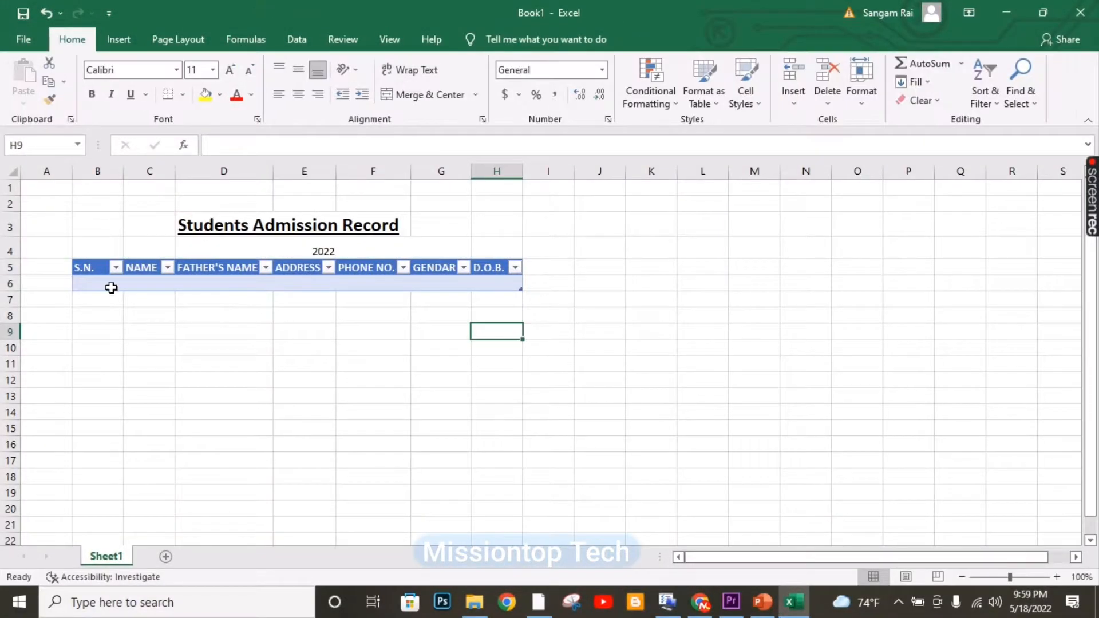
drag(86, 268, 517, 272)
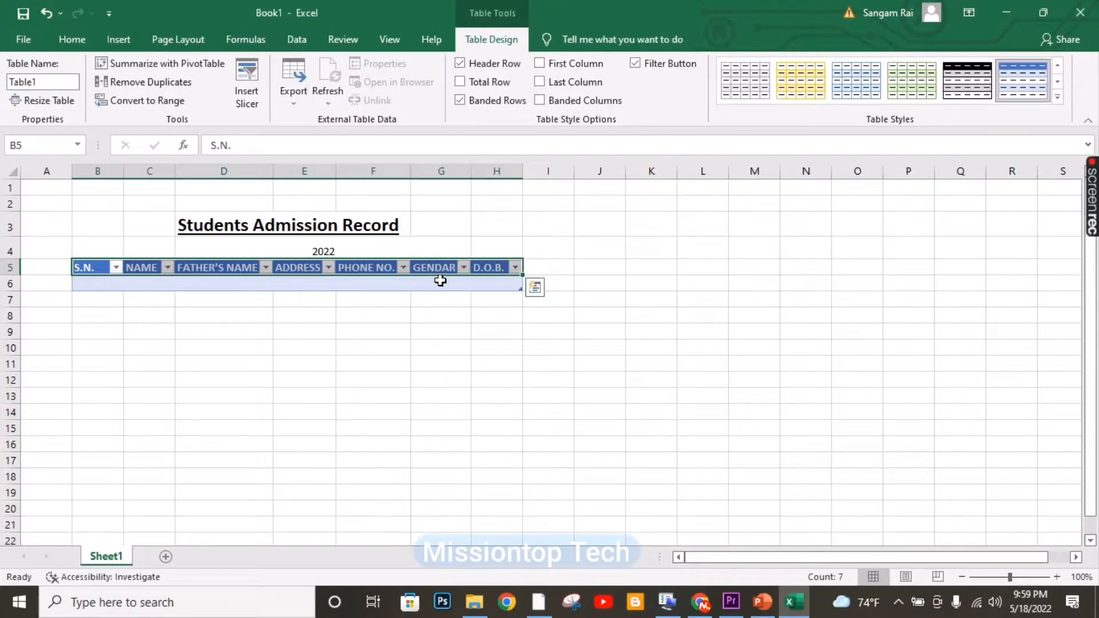
In Excel Options > Customize Ribbon, select the Home tab and list commands from All Commands.
click(24, 39)
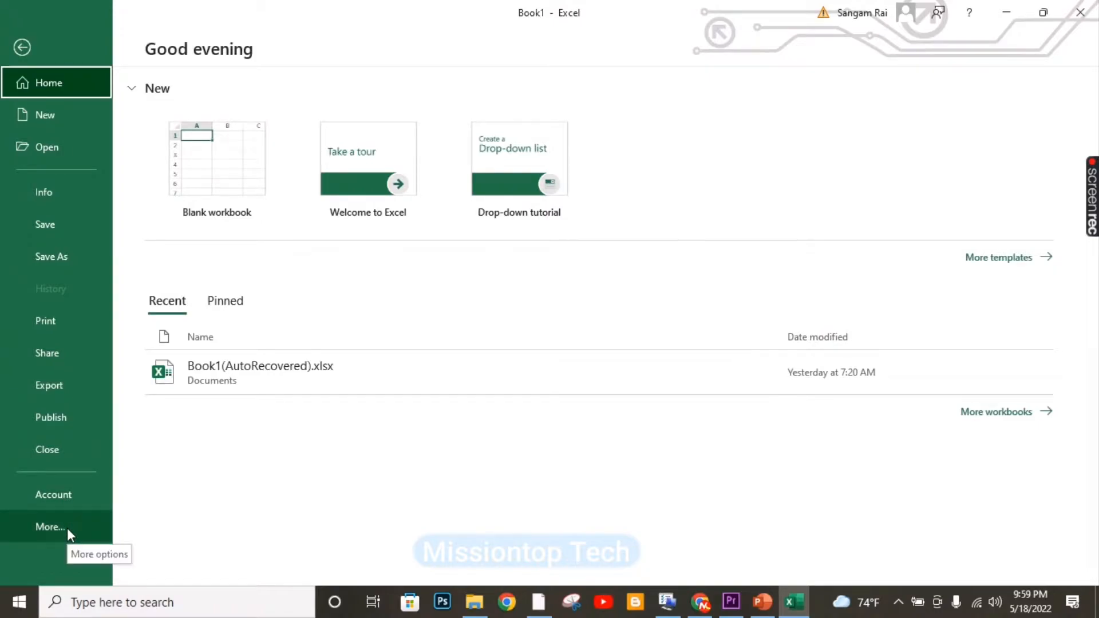
click(67, 528)
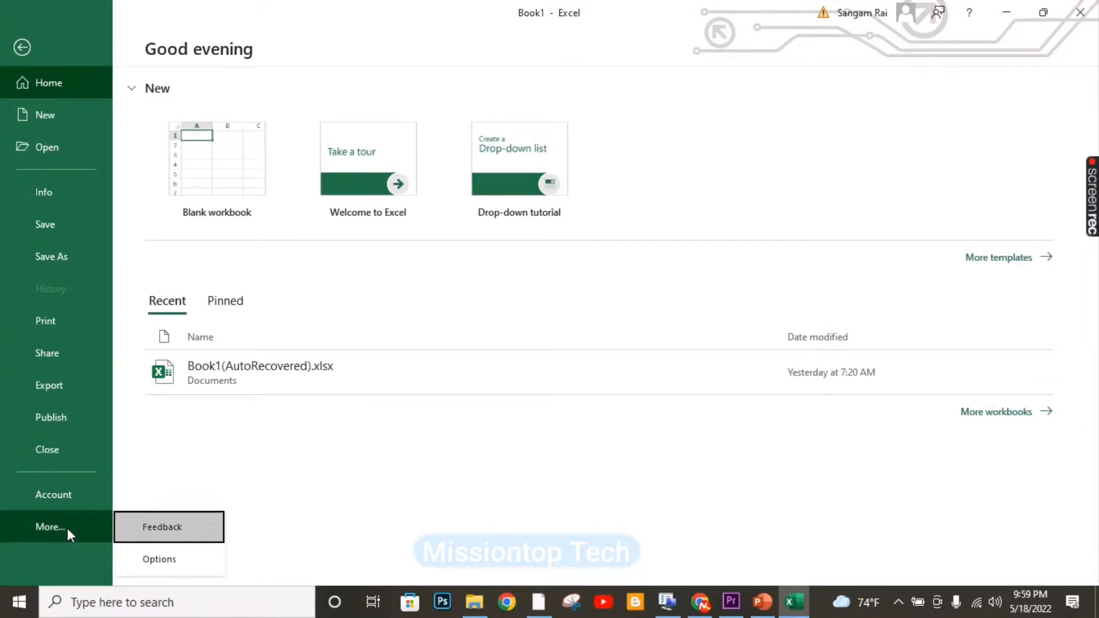
click(189, 559)
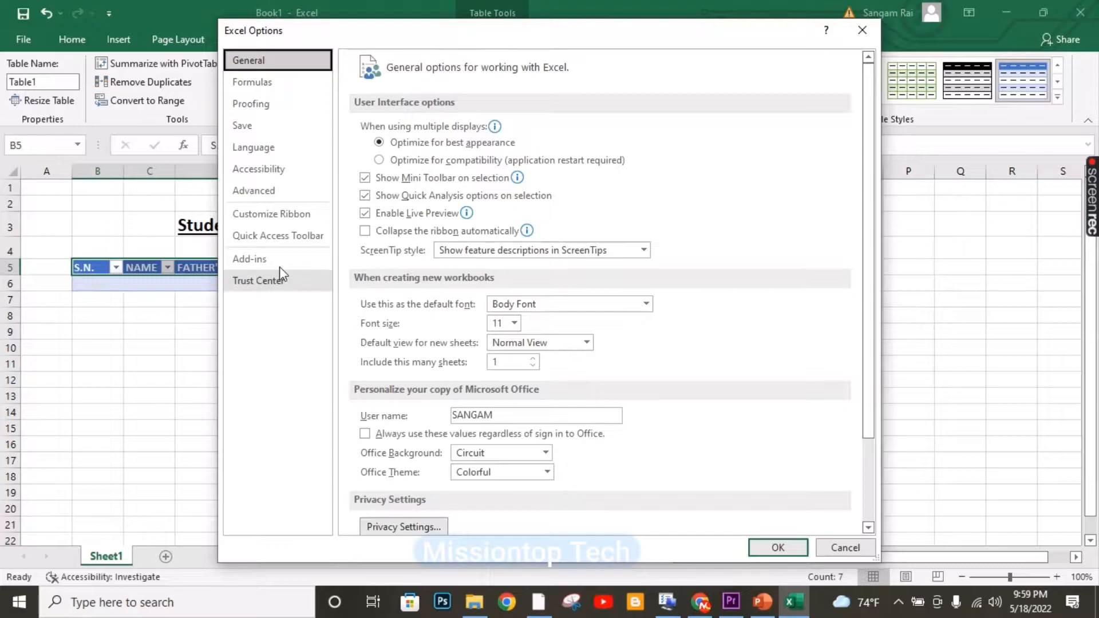
click(312, 219)
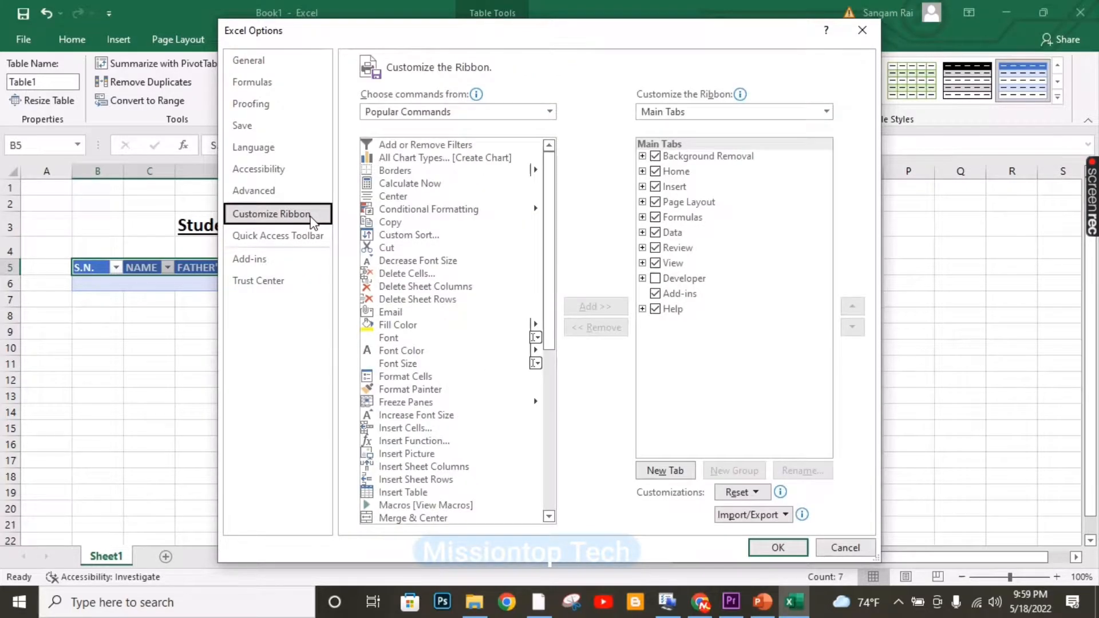
click(681, 173)
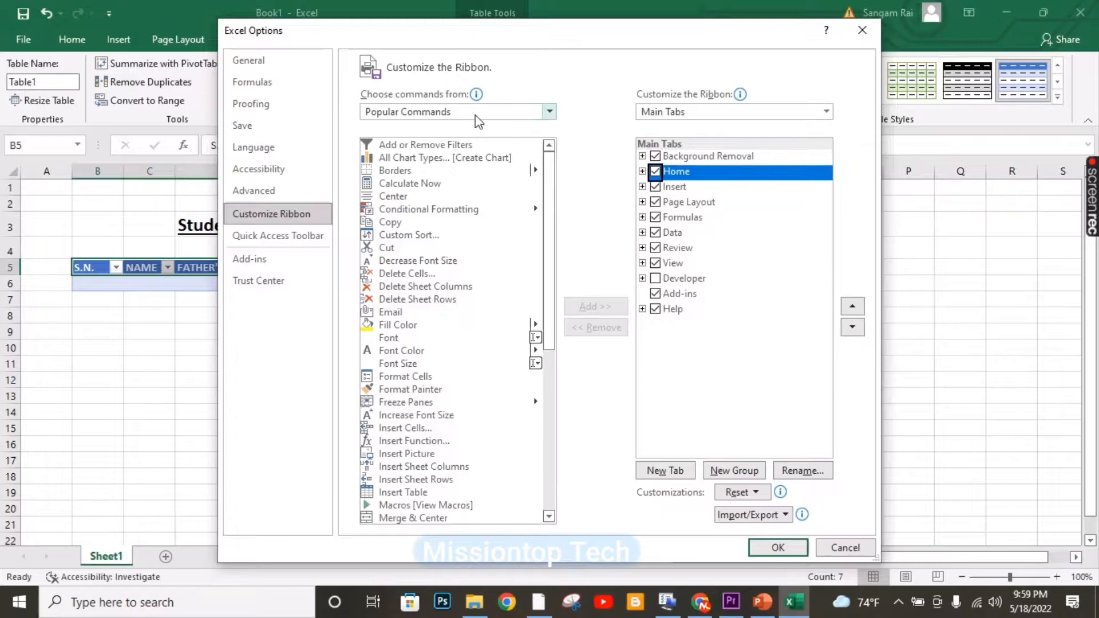
click(550, 112)
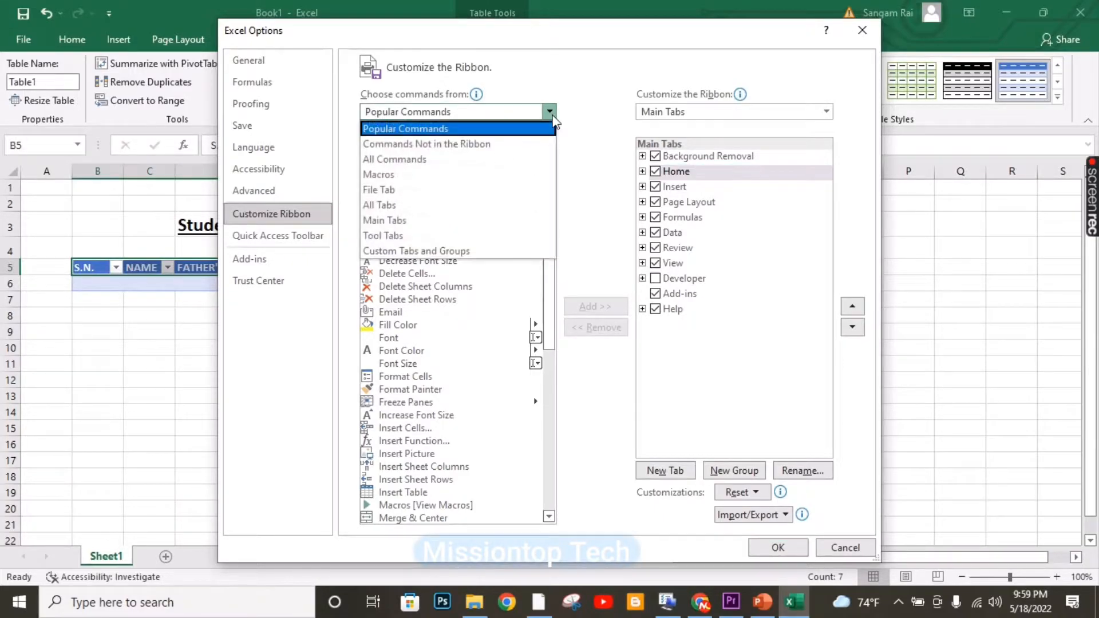
click(435, 163)
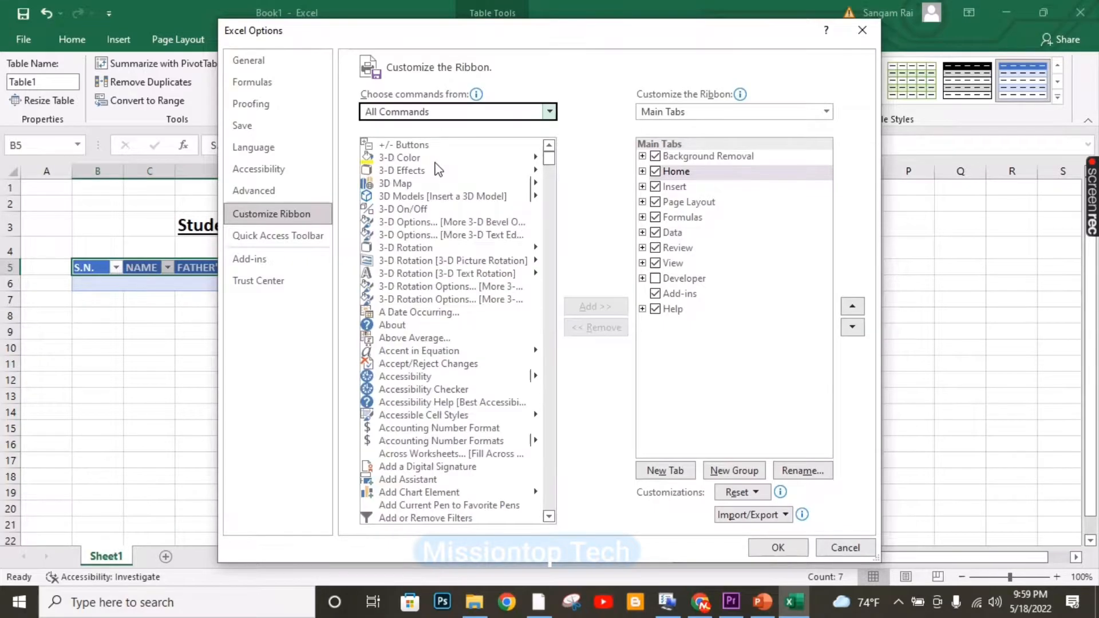
drag(548, 157, 550, 286)
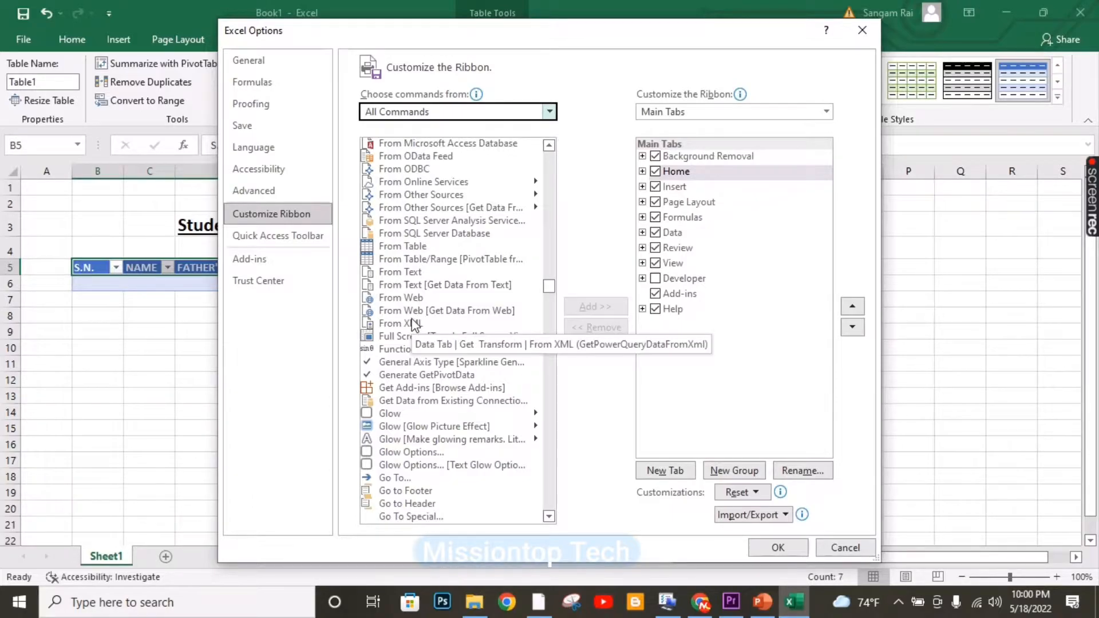
scroll(414, 324, up, 12)
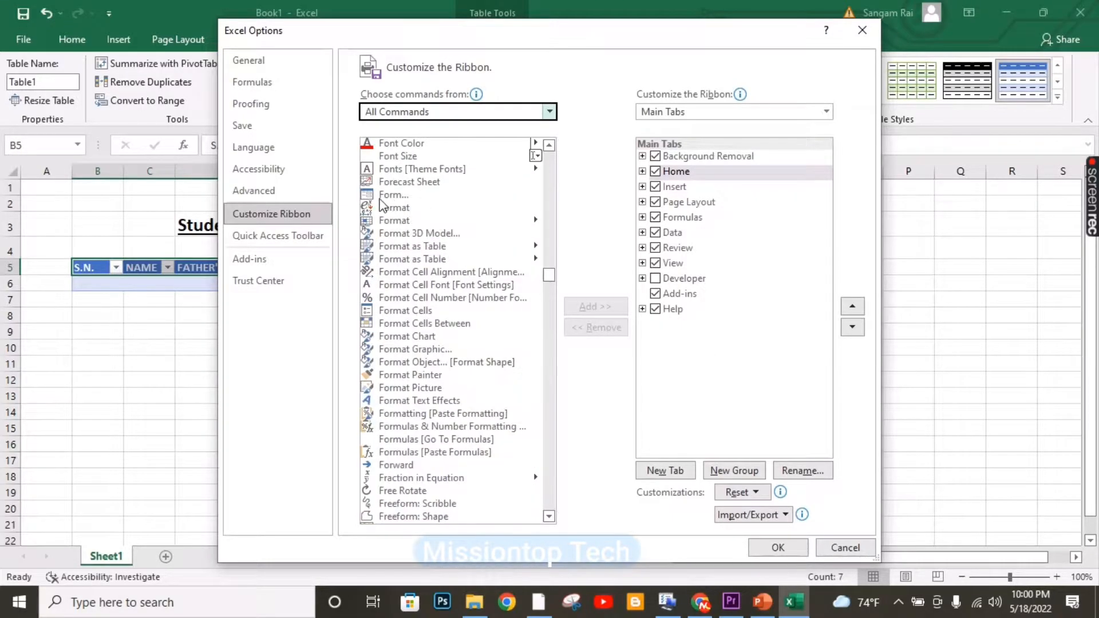
Add the Form command to a new Home-tab group renamed FORM and apply the changes.
click(403, 195)
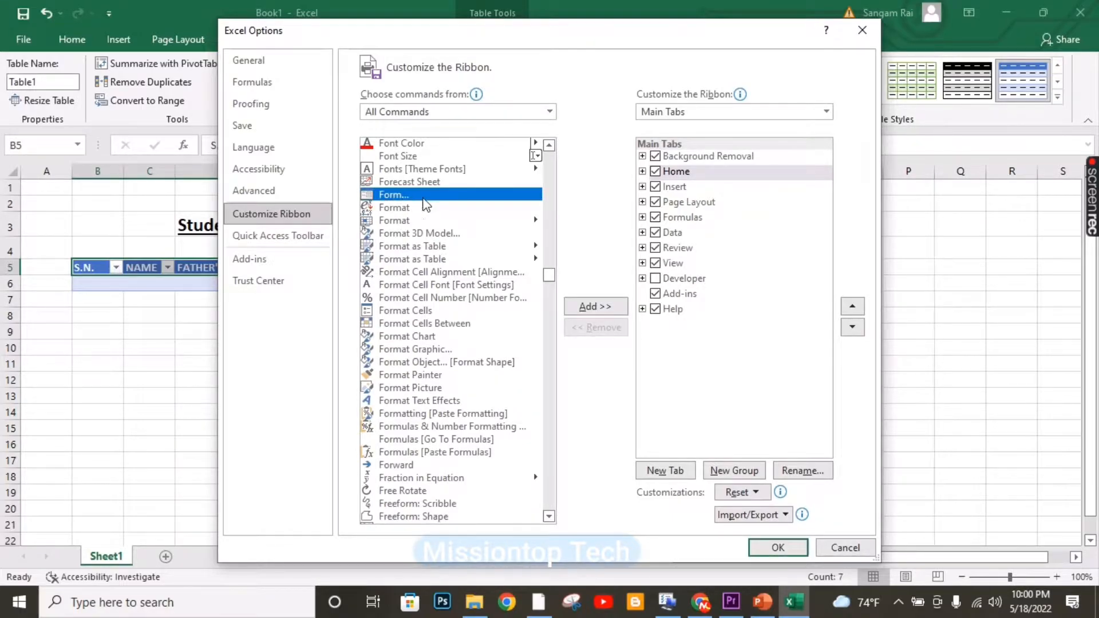
click(642, 172)
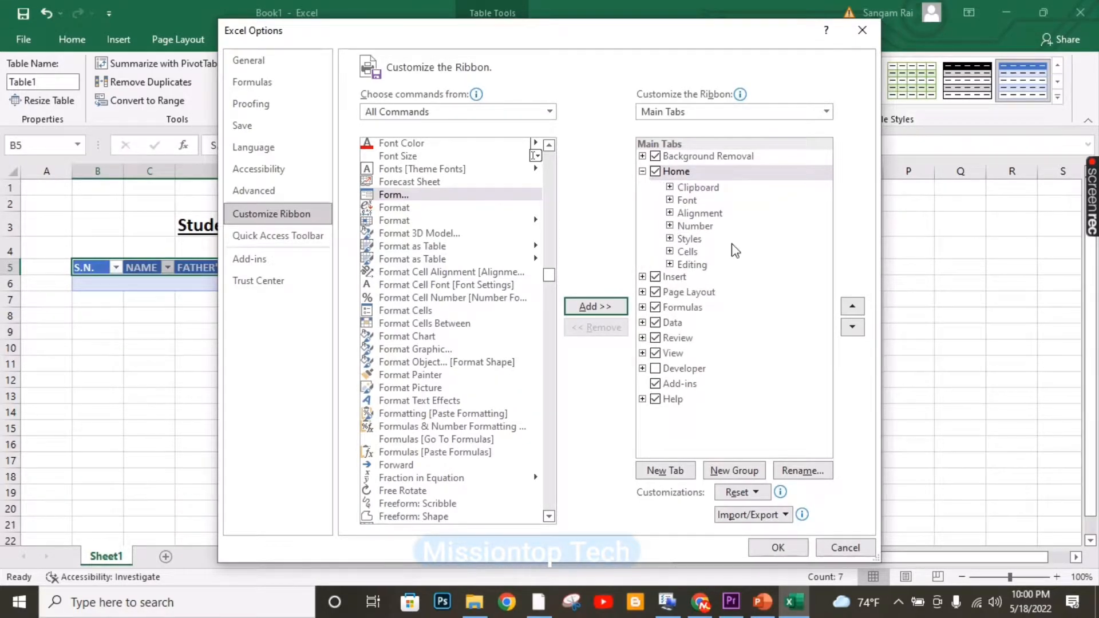
click(744, 470)
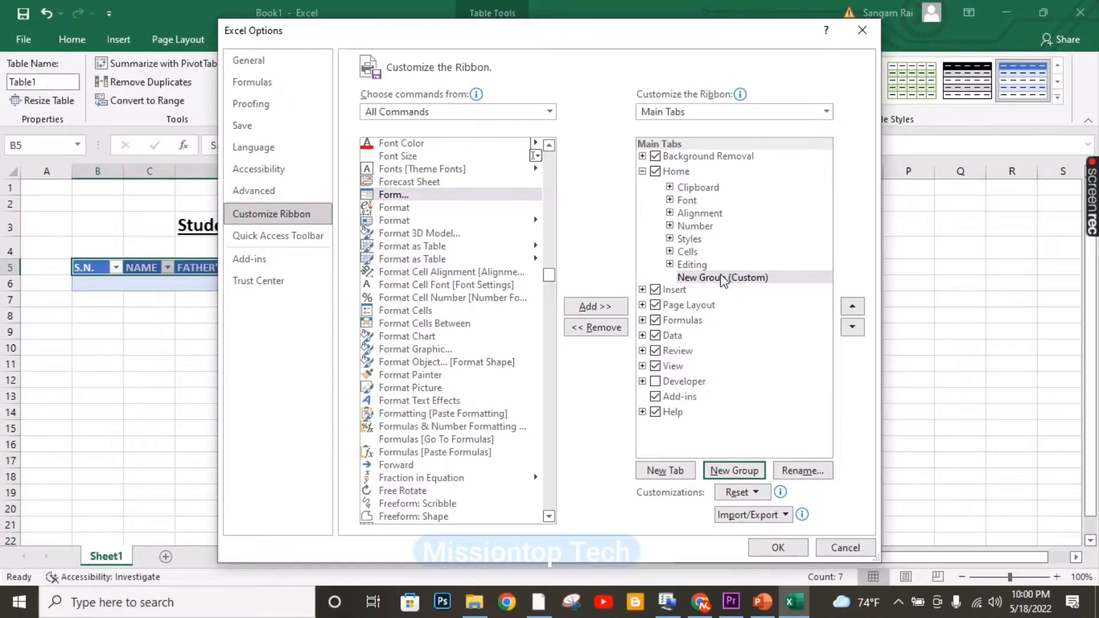
click(803, 471)
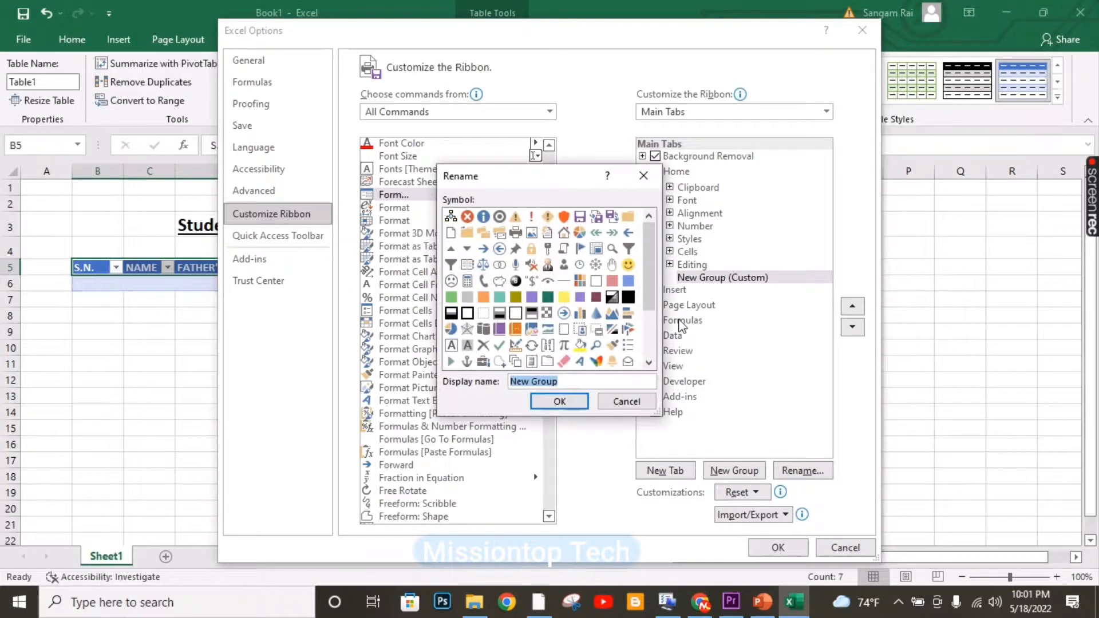
text(f)
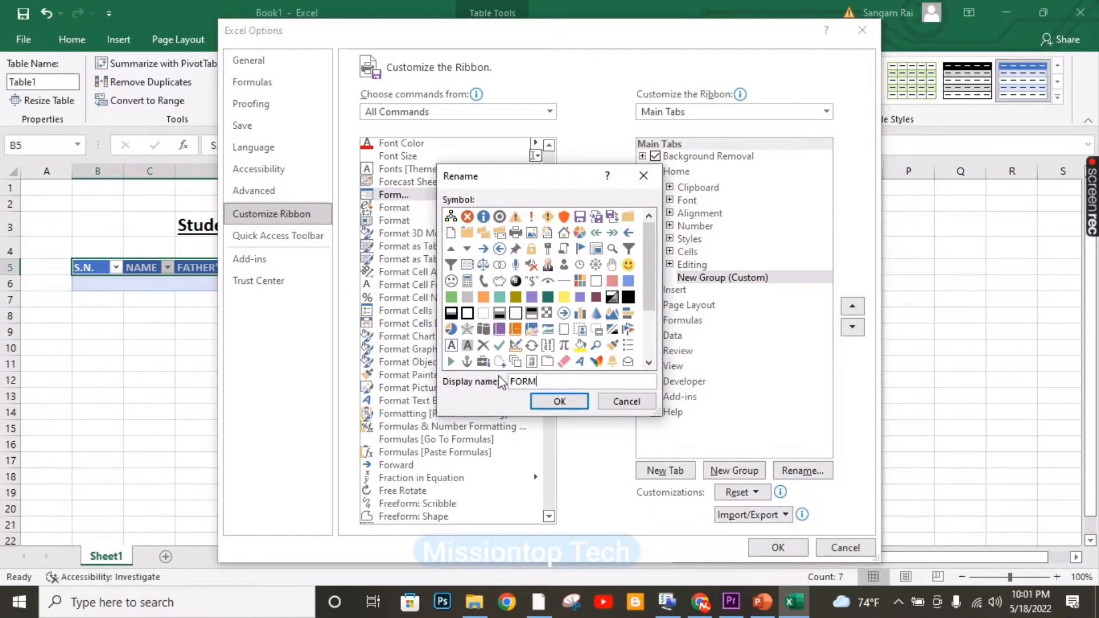
click(559, 401)
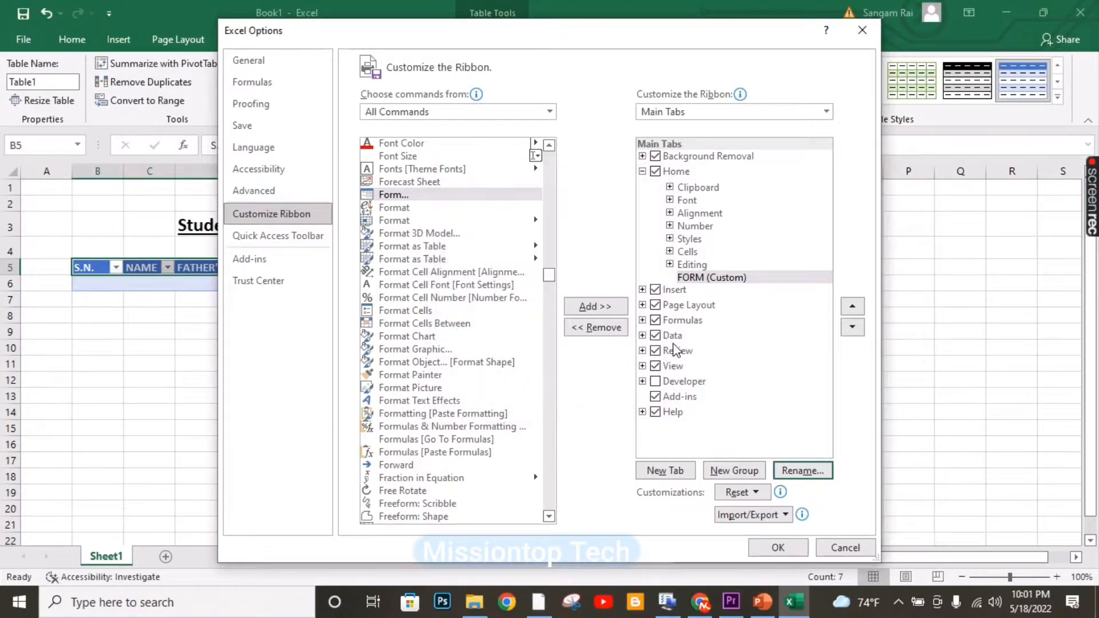
click(606, 309)
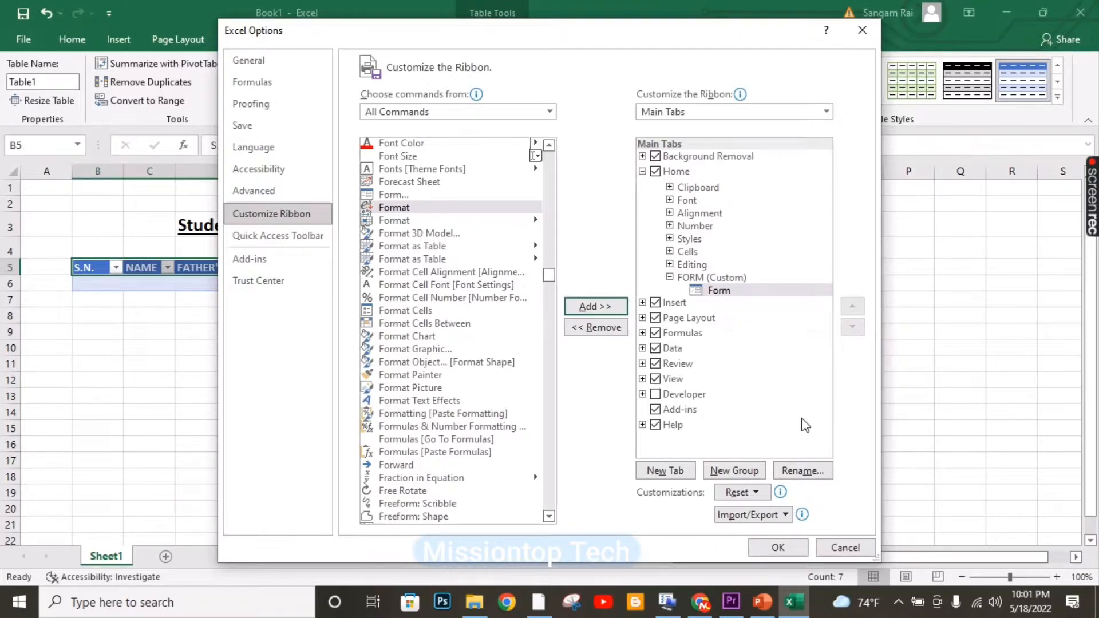
click(778, 548)
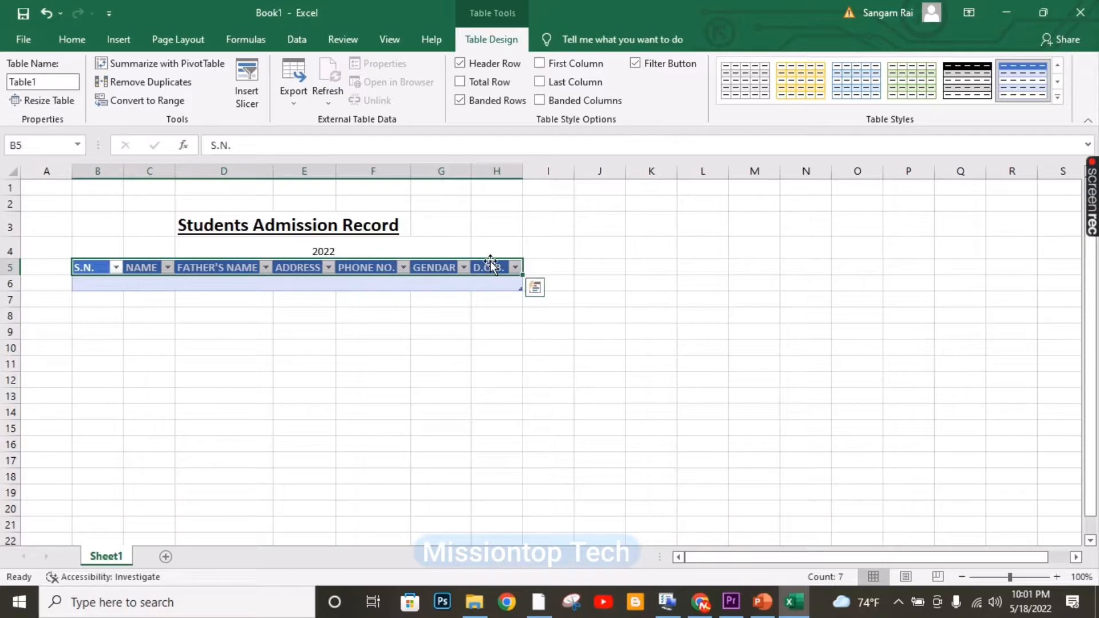
Switch to the Home ribbon tab to reach the new FORM group.
click(74, 40)
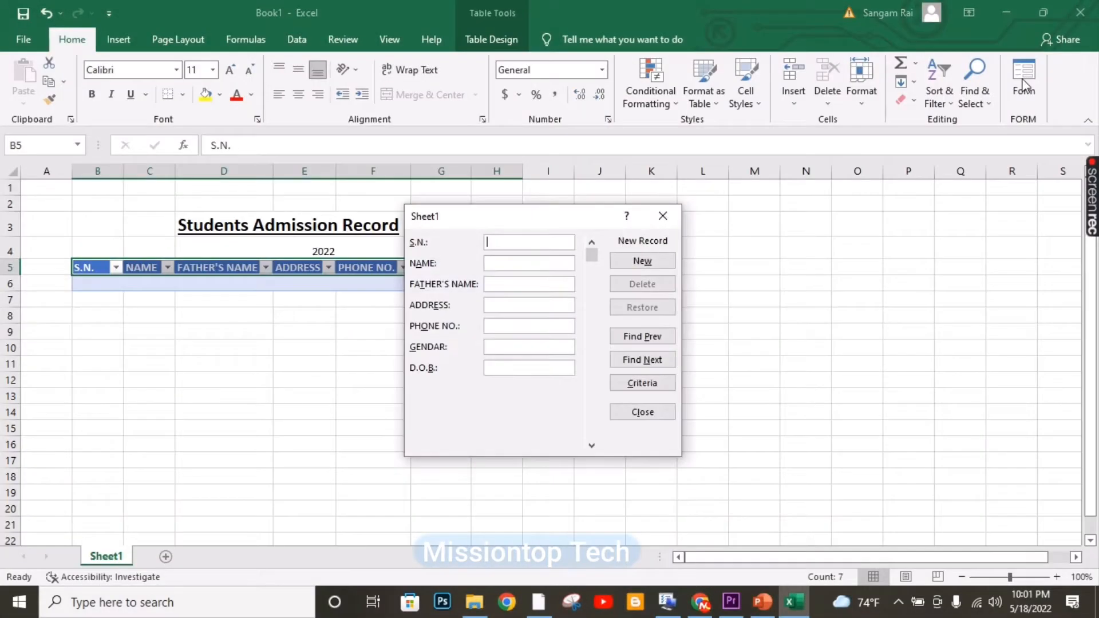
In the data form, enter S.N. 1, the father's name, the address and the phone number.
drag(543, 217, 725, 224)
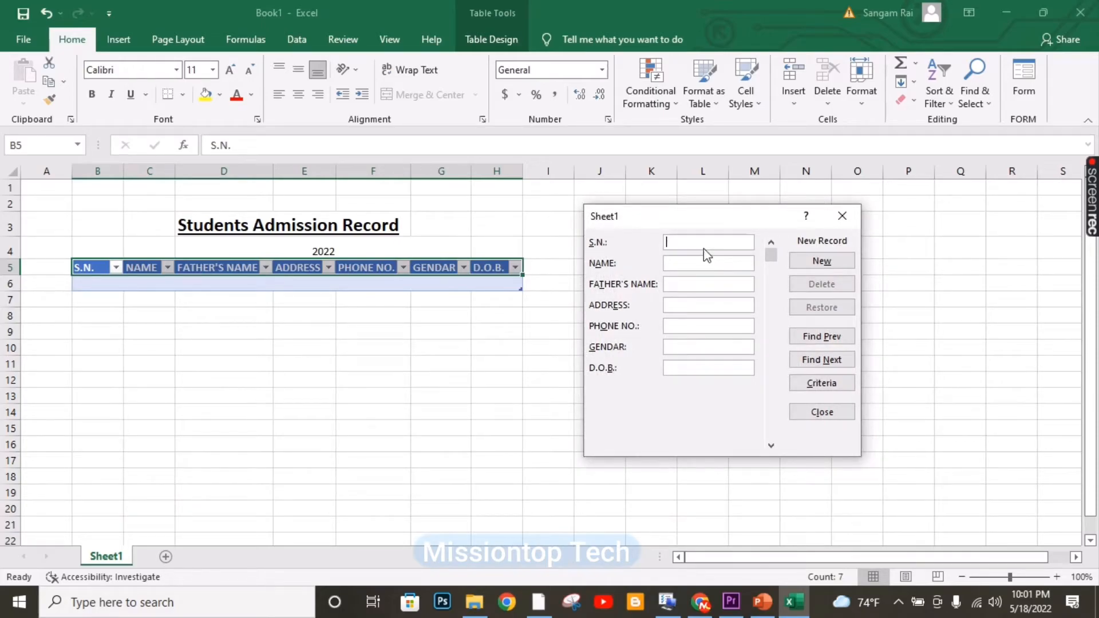
text(1)
key(BackSpace)
key(BackSpace)
text(Rai)
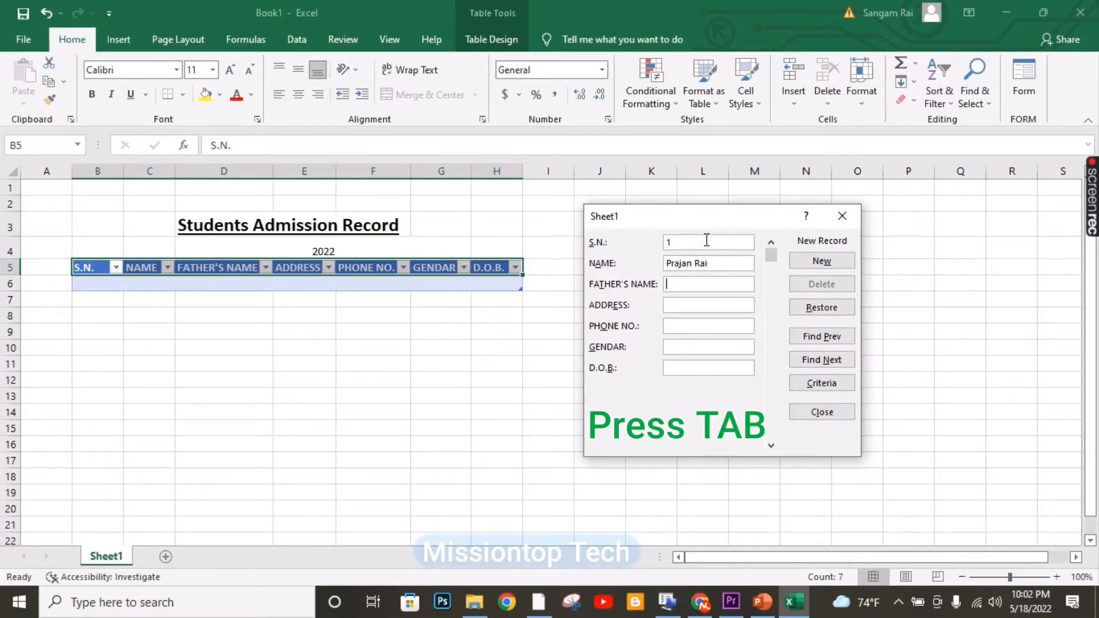
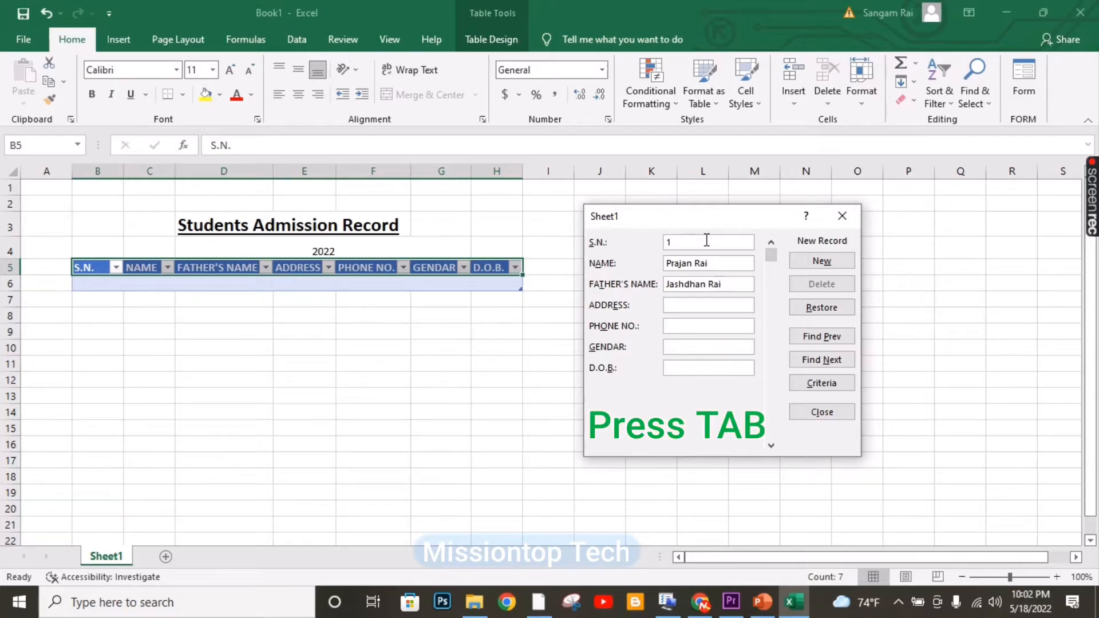
key(Tab)
text(Bhojpur)
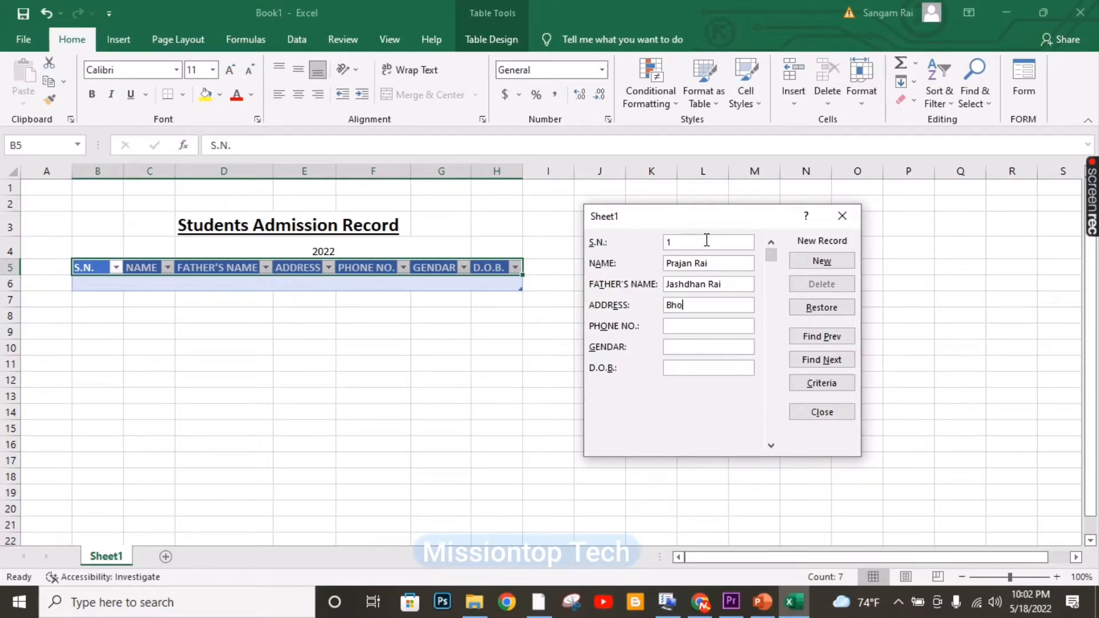
text(-7)
key(Tab)
key(Tab)
key(shift+Tab)
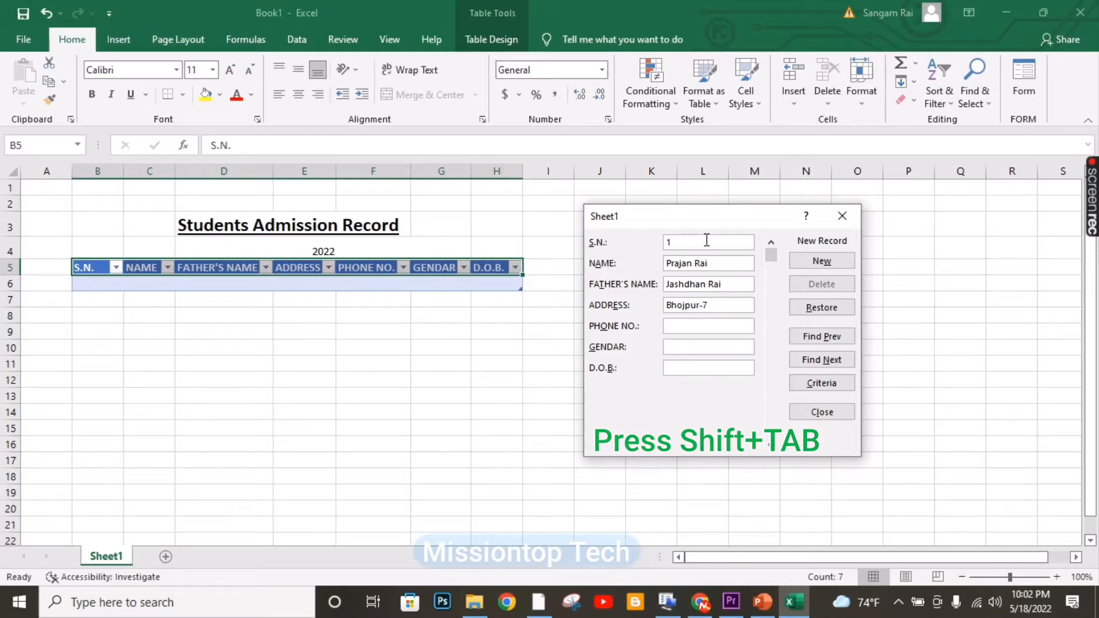
text(98)
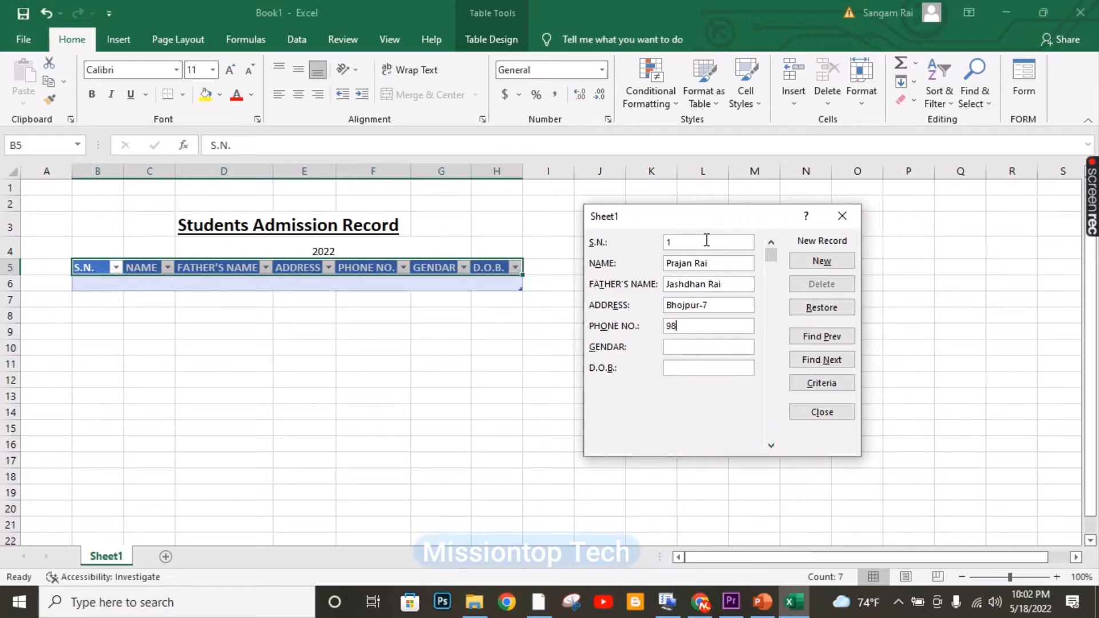
text(420xxxxx)
Set GENDAR to Male and D.O.B. to 2048-11-13, then add the record to the table.
key(Tab)
text(Male)
key(Tab)
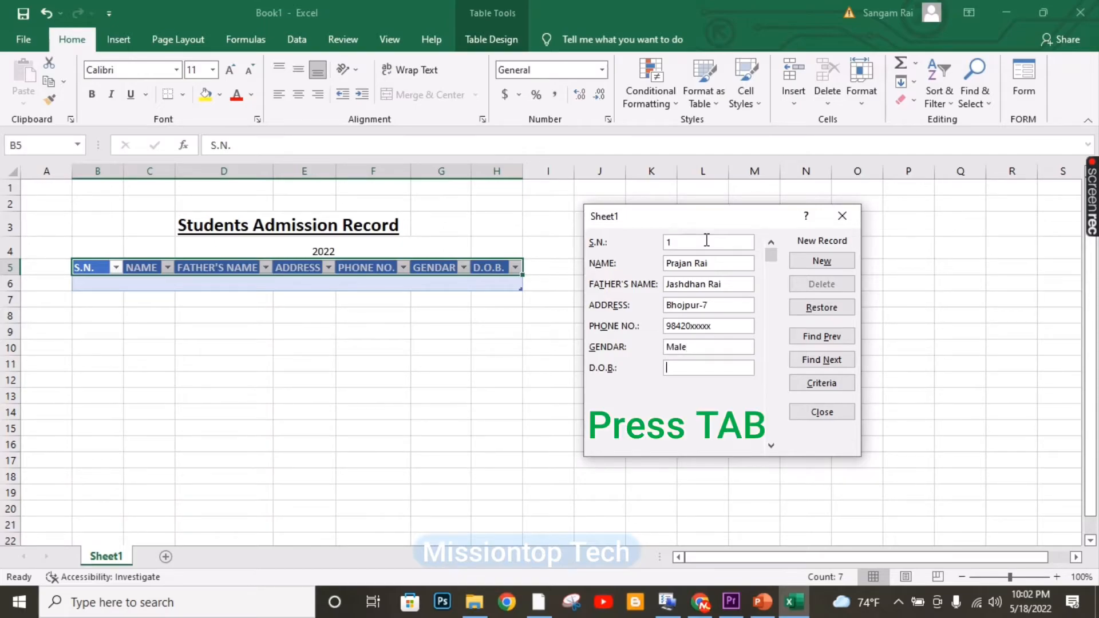
text(2)
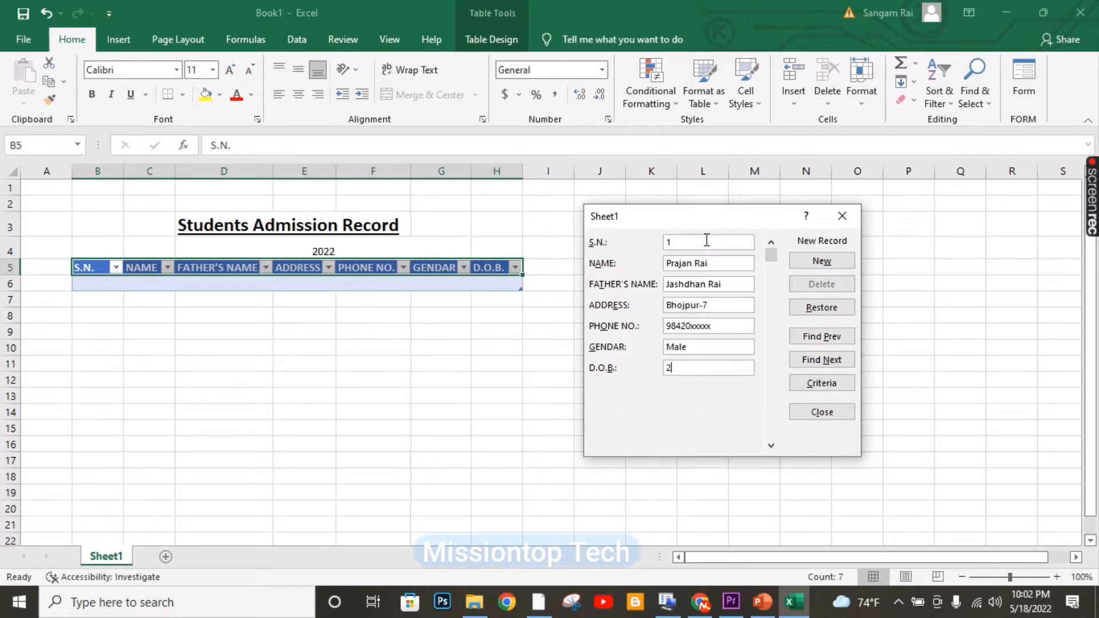
text(048-11-13)
key(Return)
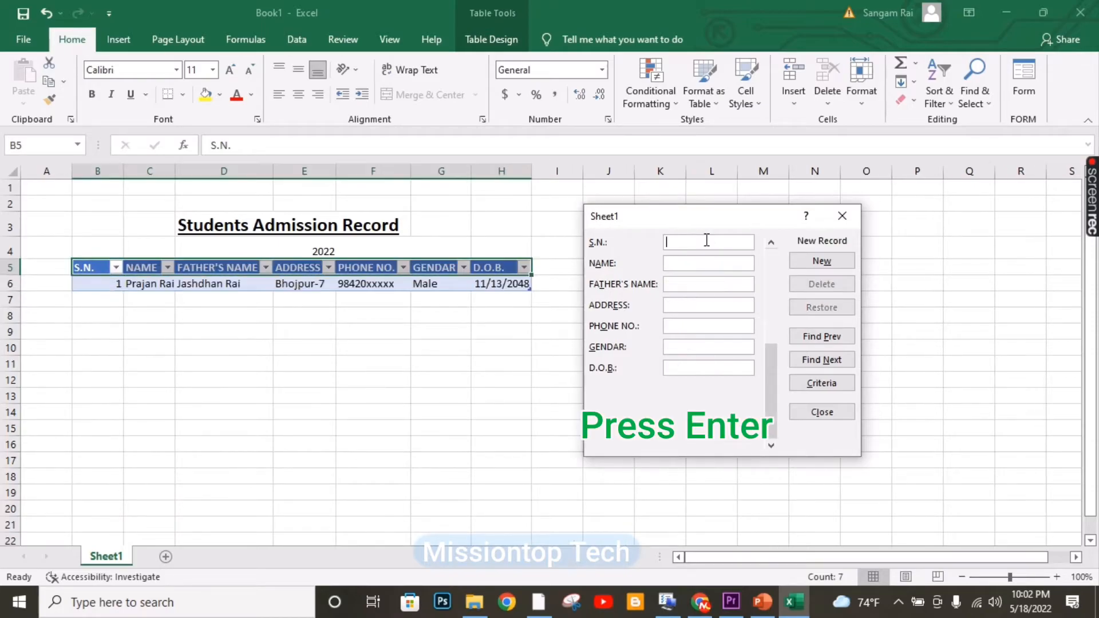